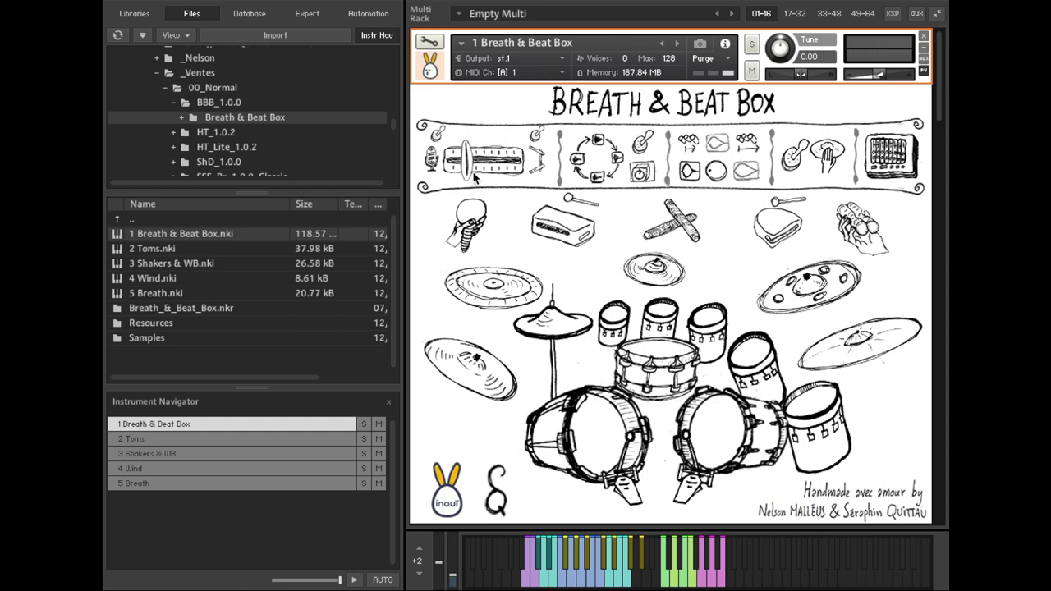
Push the global blend slider fully up and load the extra samples, reaching 187.84 MB of memory
mouse_move(474, 177)
left_mouse_down()
mouse_move(453, 174)
mouse_move(548, 174)
mouse_move(474, 174)
left_mouse_up()
left_click_drag(446, 170, 520, 170)
left_click(538, 135)
Open the Left Kick's settings, nudge its blend and raise its volume slightly
left_click(587, 431)
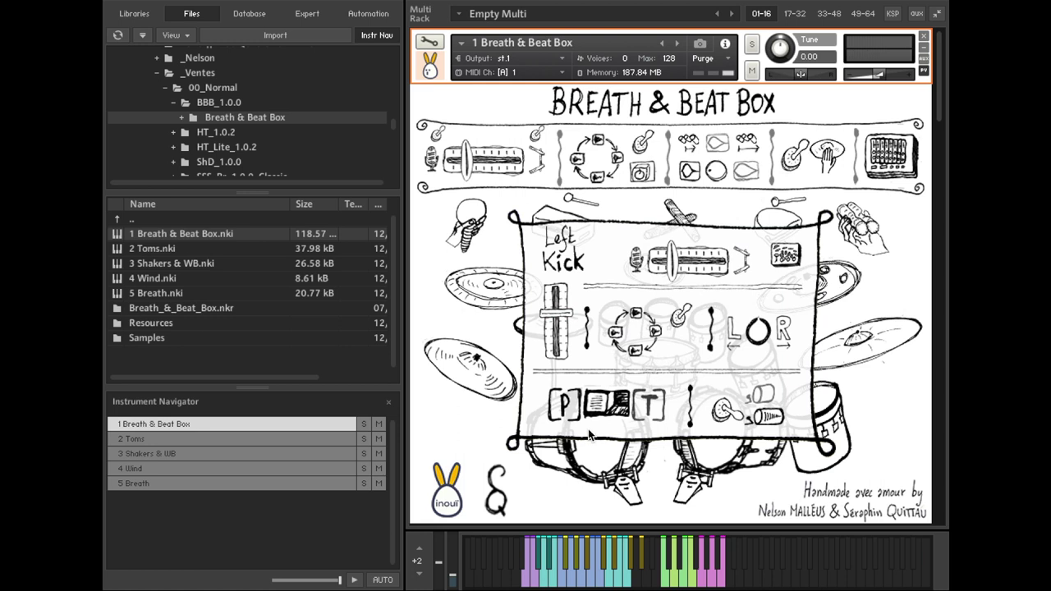
mouse_move(671, 264)
left_mouse_down()
mouse_move(708, 264)
mouse_move(672, 265)
left_mouse_up()
mouse_move(569, 322)
left_mouse_down()
mouse_move(560, 333)
mouse_move(563, 313)
left_mouse_up()
Audition the Left Kick, toggle its articulation options, and close its settings panel
left_click(651, 411)
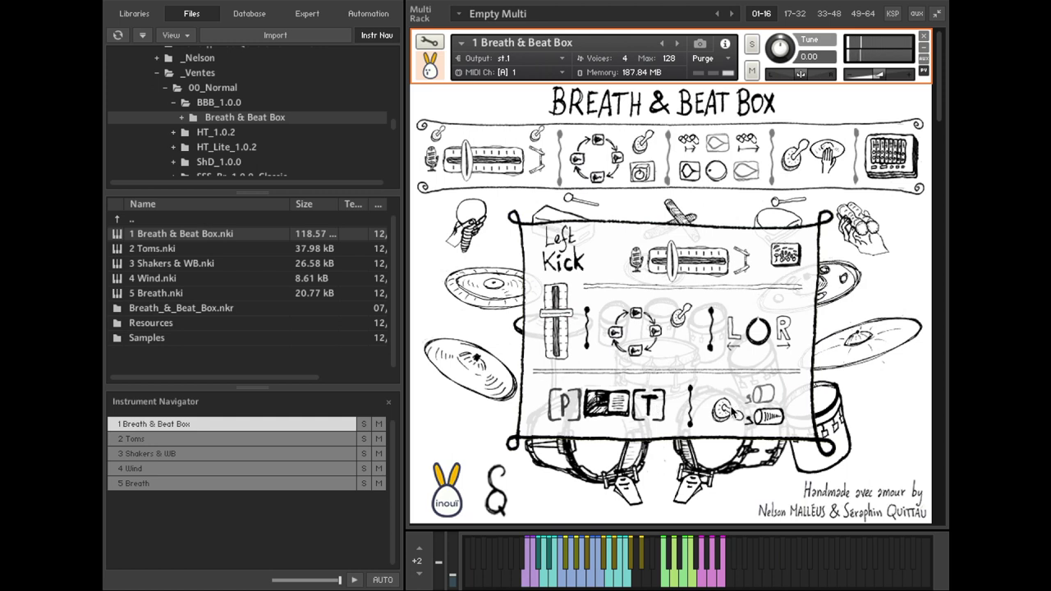
left_click(564, 404)
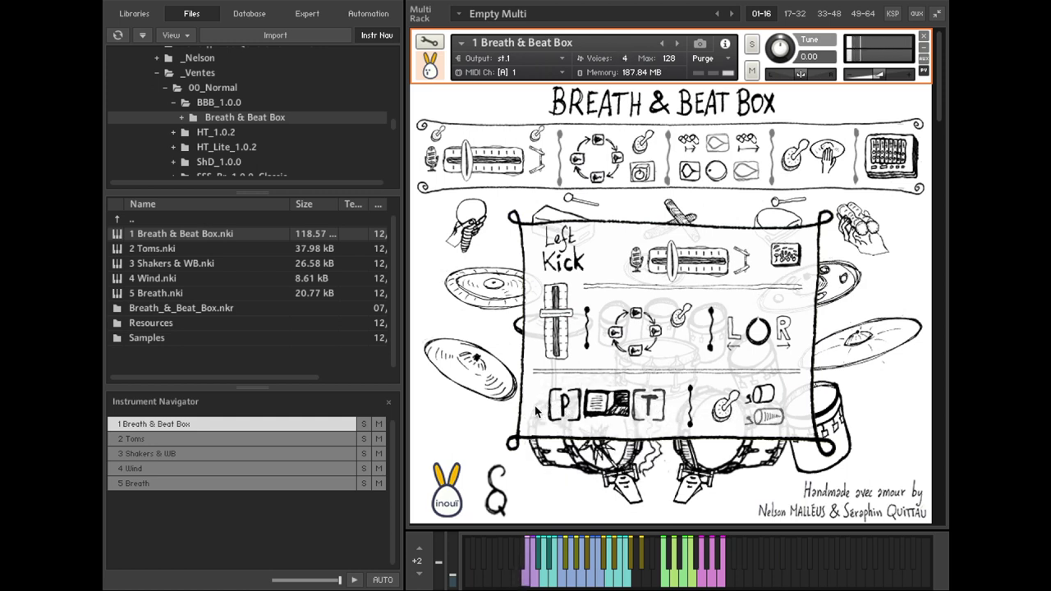
left_click(727, 410)
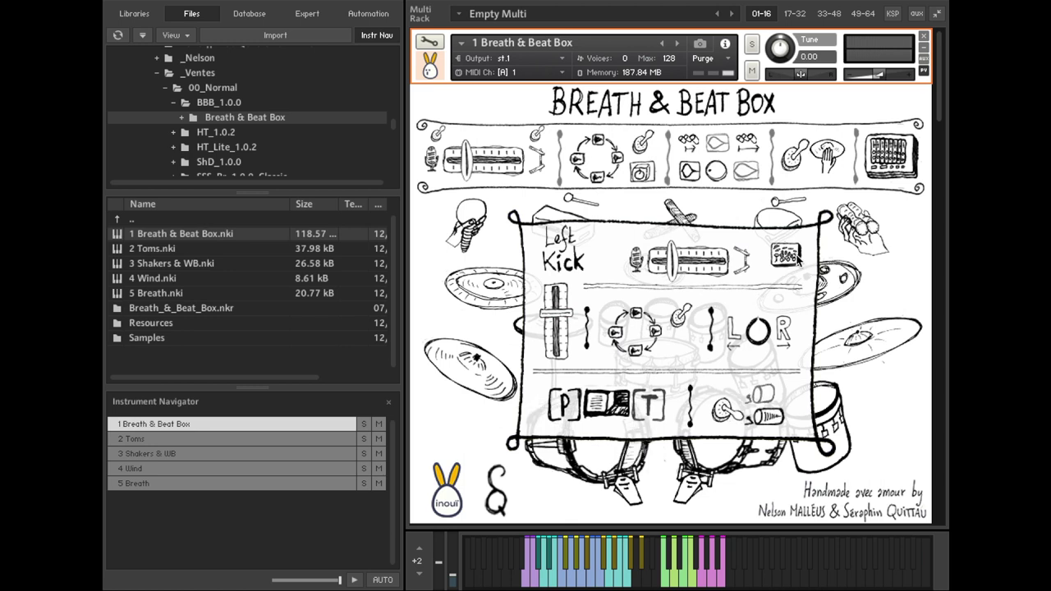
left_click(795, 260)
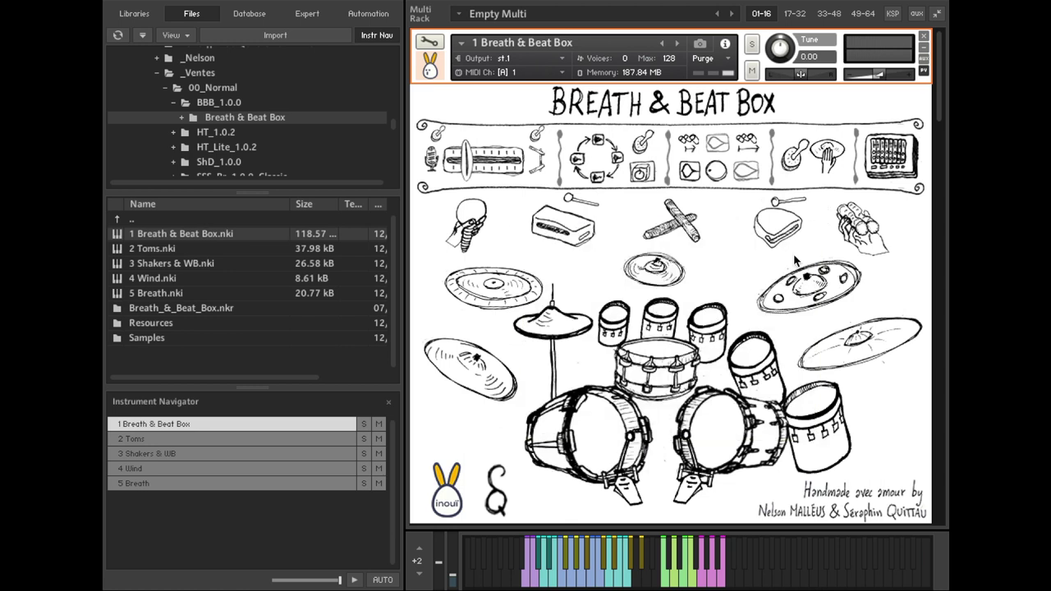
Check the Snare settings, then raise the Tom Mid's tune knob so its note becomes a sharp
left_click(660, 369)
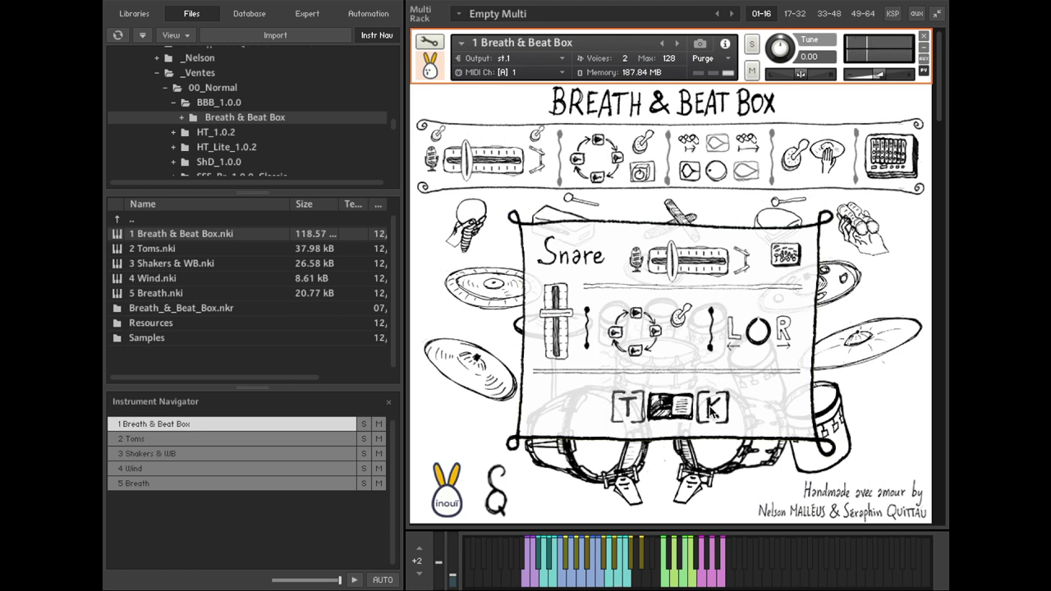
left_click(782, 255)
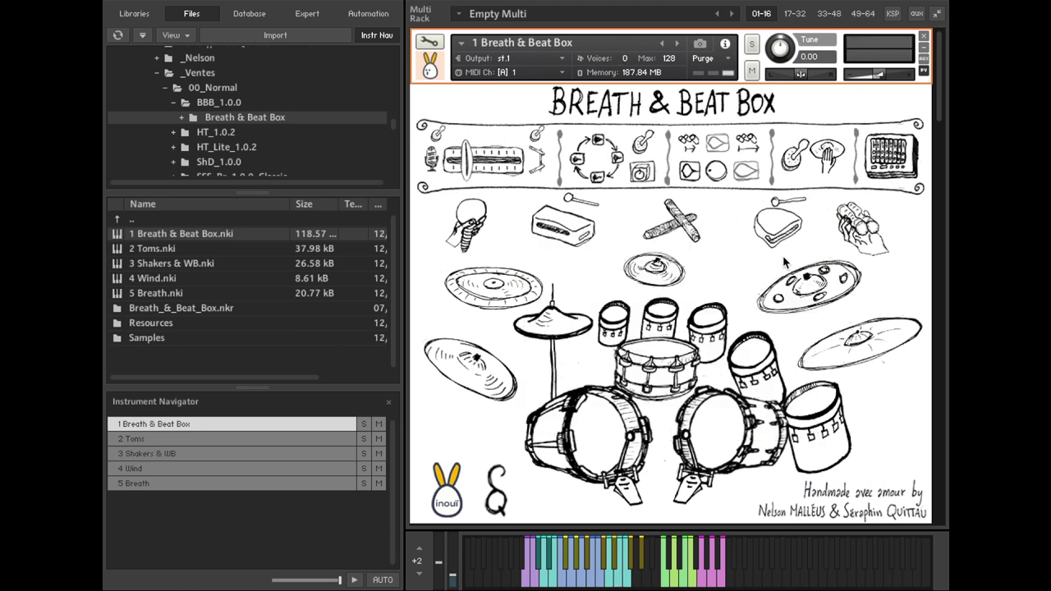
left_click(716, 338)
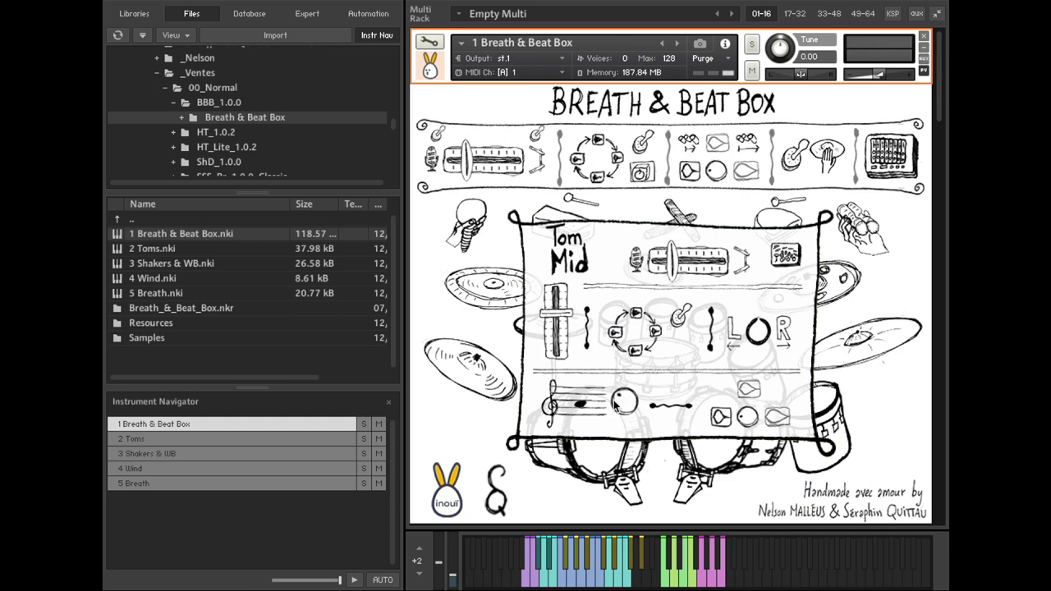
left_click_drag(615, 411, 624, 452)
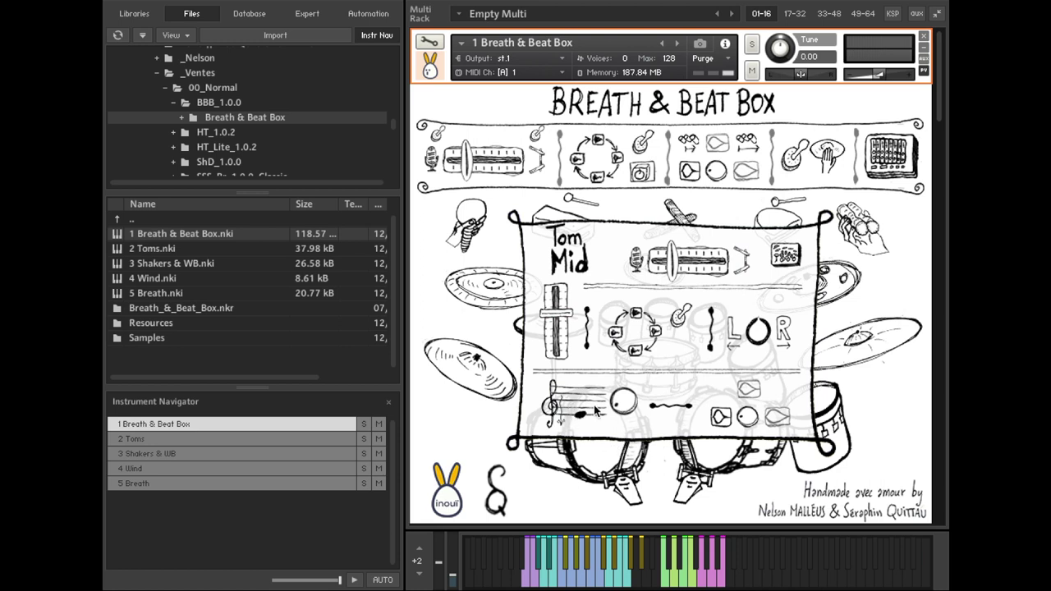
left_click_drag(627, 413, 630, 362)
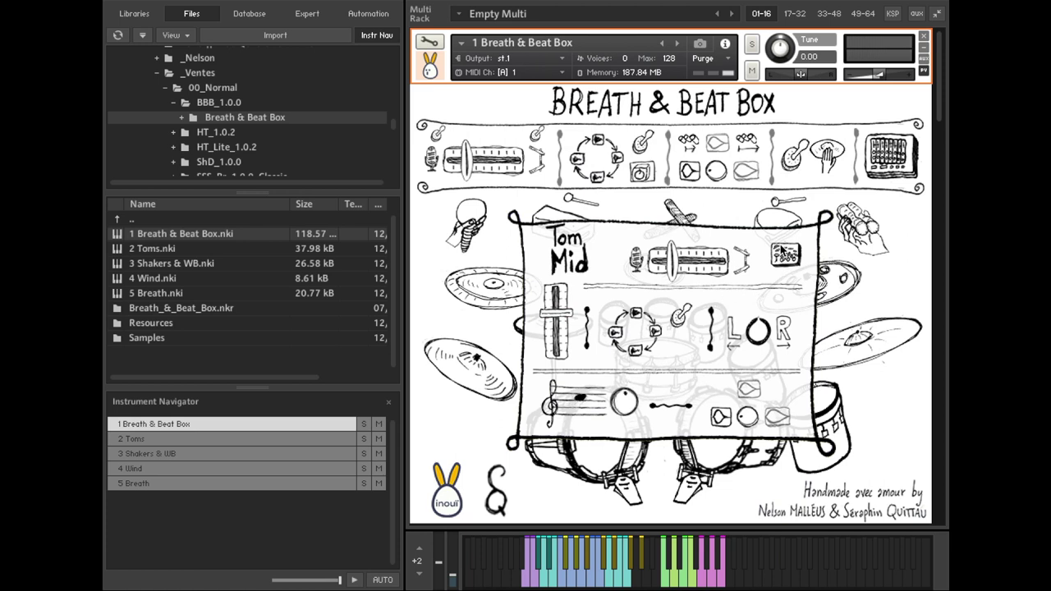
Close Tom Mid, then look through the Hi-Hat, Cat and Left Shaker settings panels, closing each
left_click(784, 252)
left_click(580, 325)
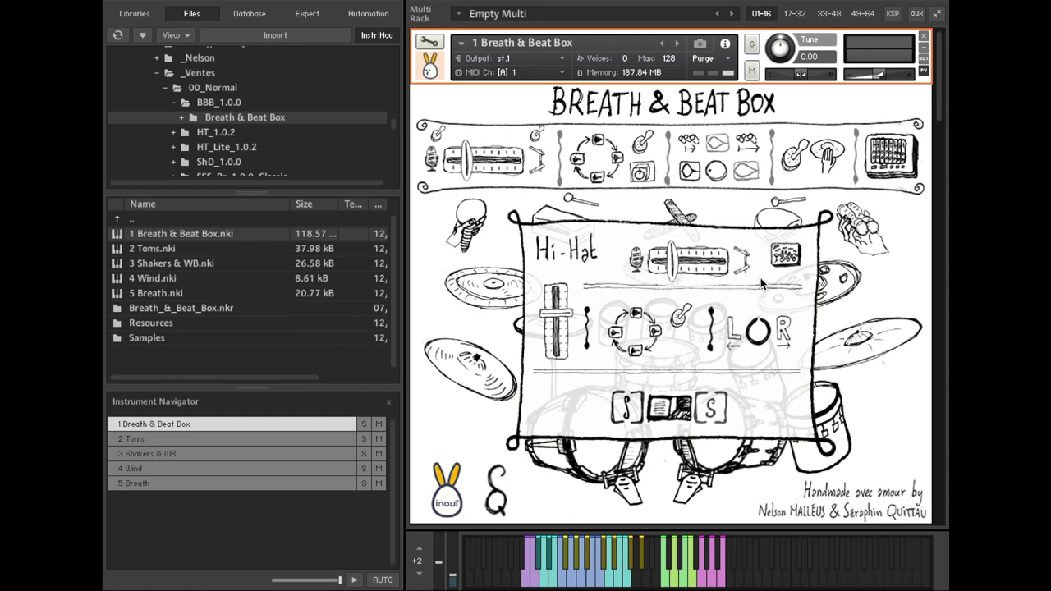
left_click(788, 259)
left_click(795, 298)
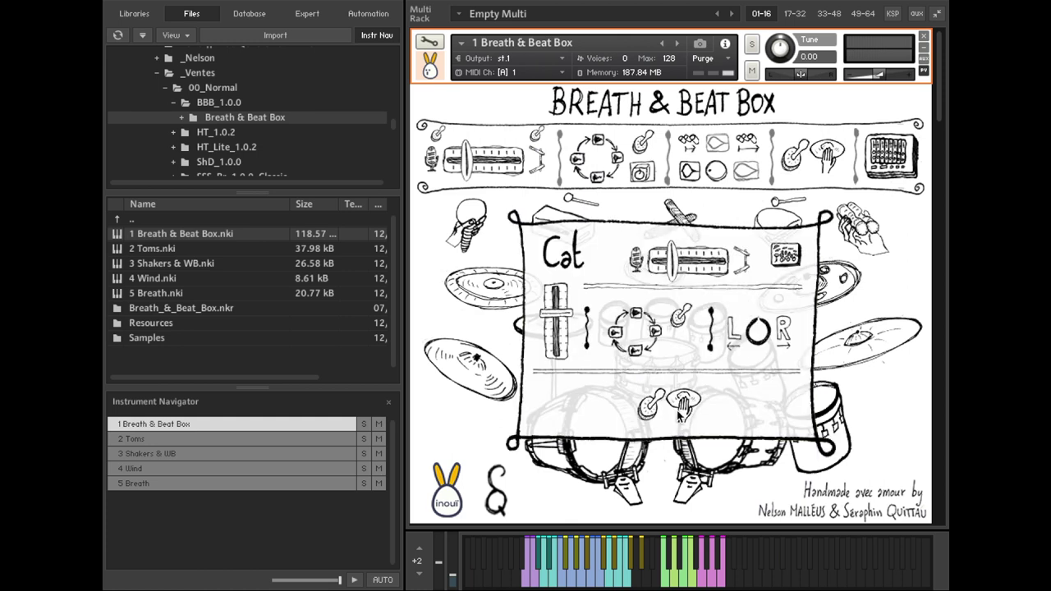
left_click(785, 258)
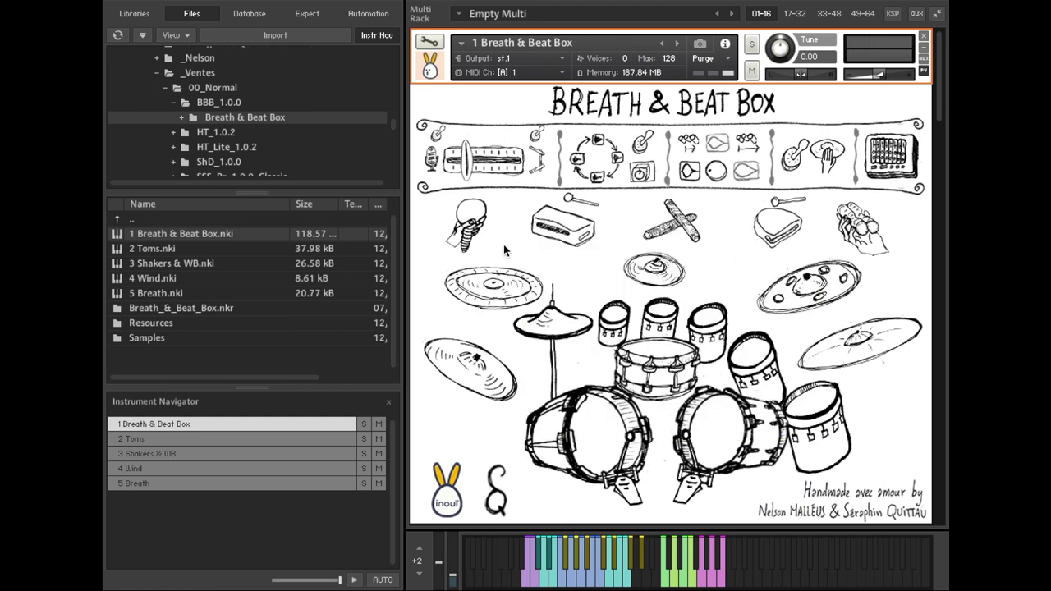
left_click(473, 225)
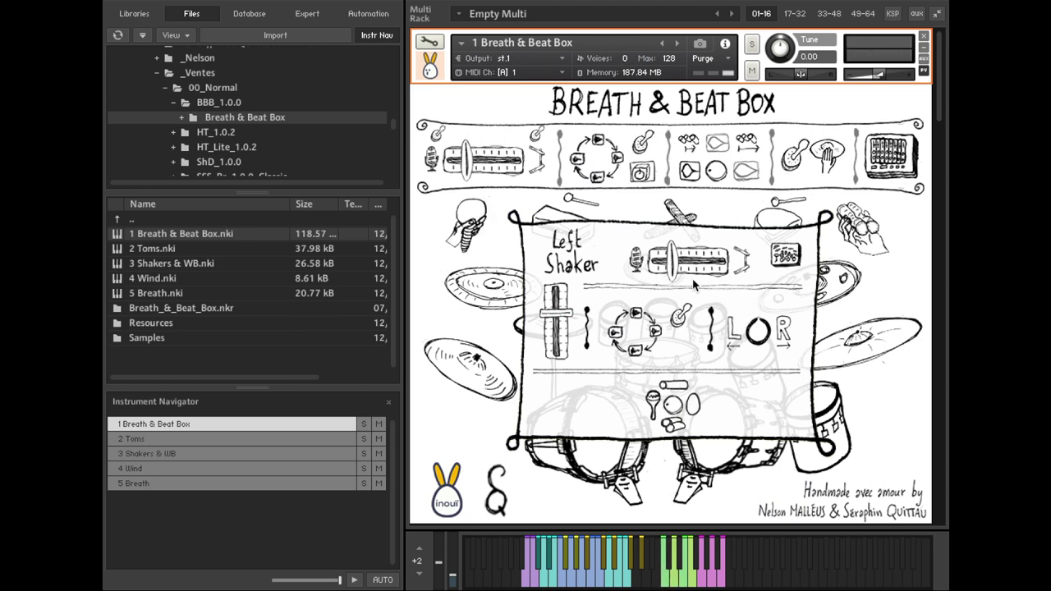
left_click(783, 259)
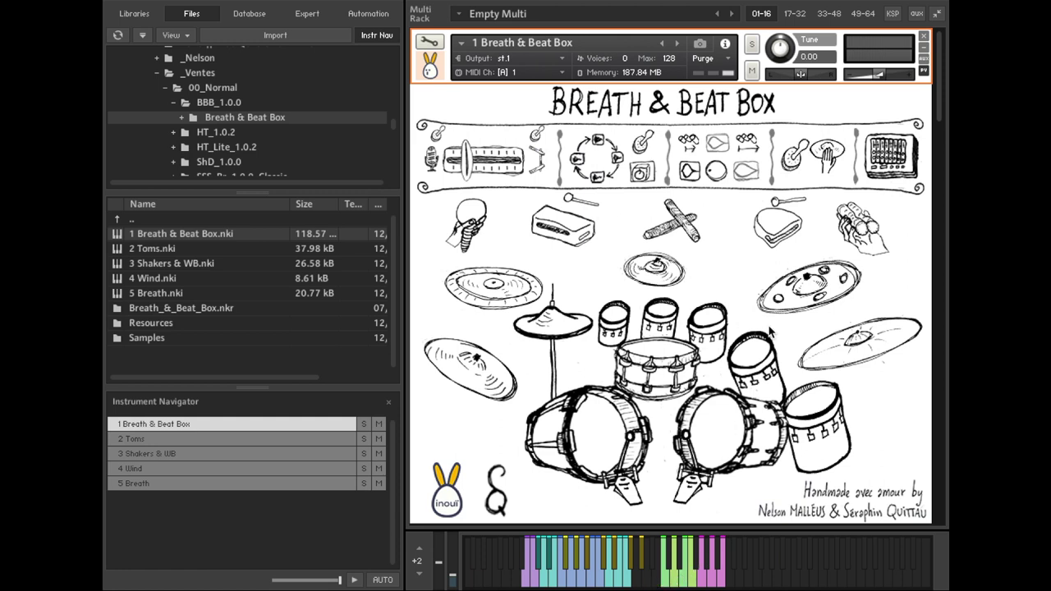
Switch to the mixer page and try the shaker channel's volume fader
left_click(908, 150)
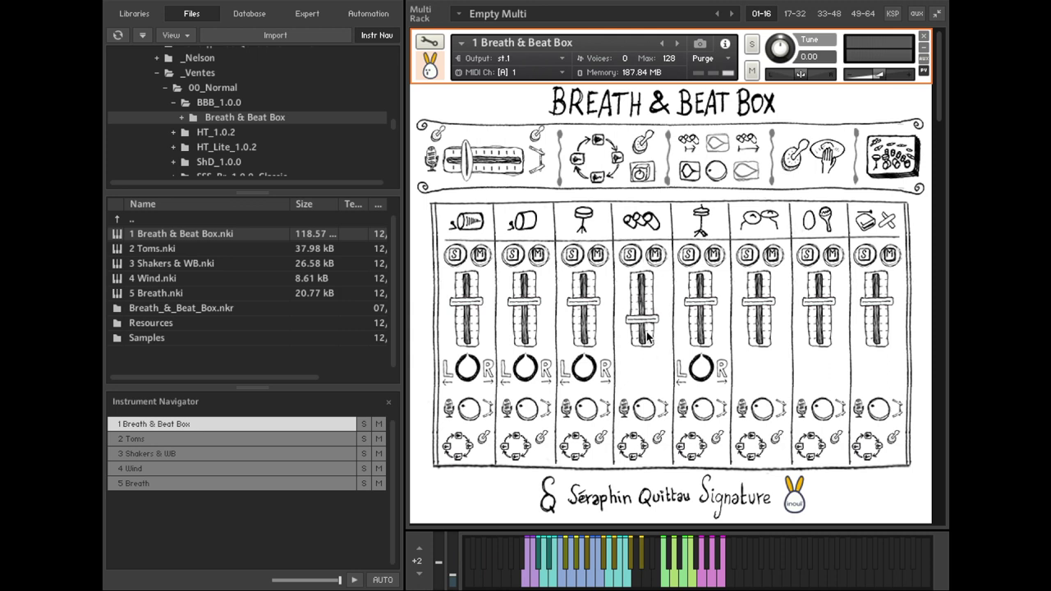
mouse_move(589, 369)
left_mouse_down()
mouse_move(586, 331)
mouse_move(588, 389)
left_mouse_up()
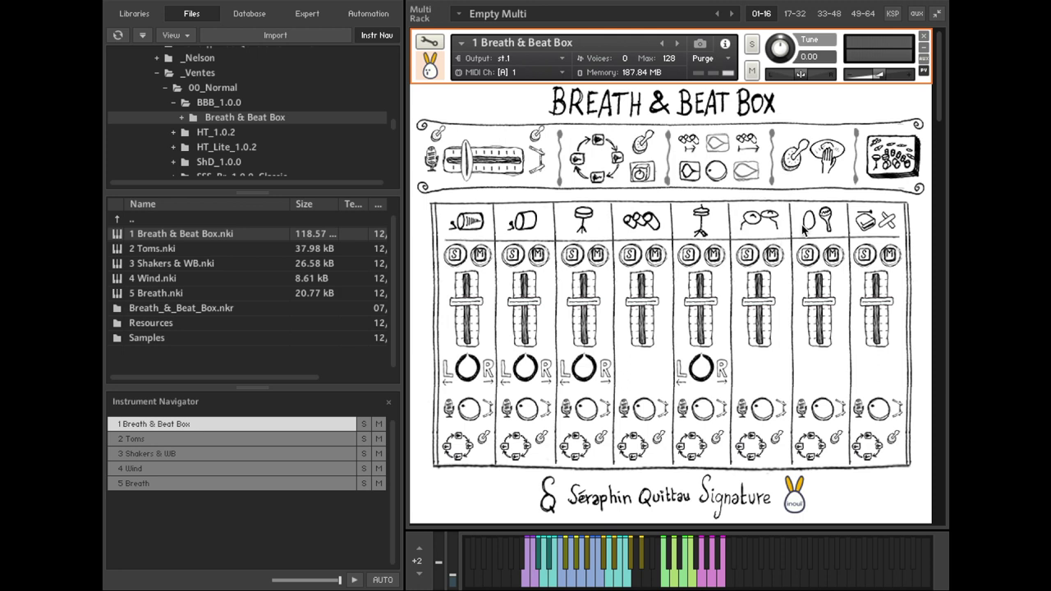
Select 2 Toms, spread its toms across more key ranges, and sweep Auto Pan left, right, then back
left_click(238, 439)
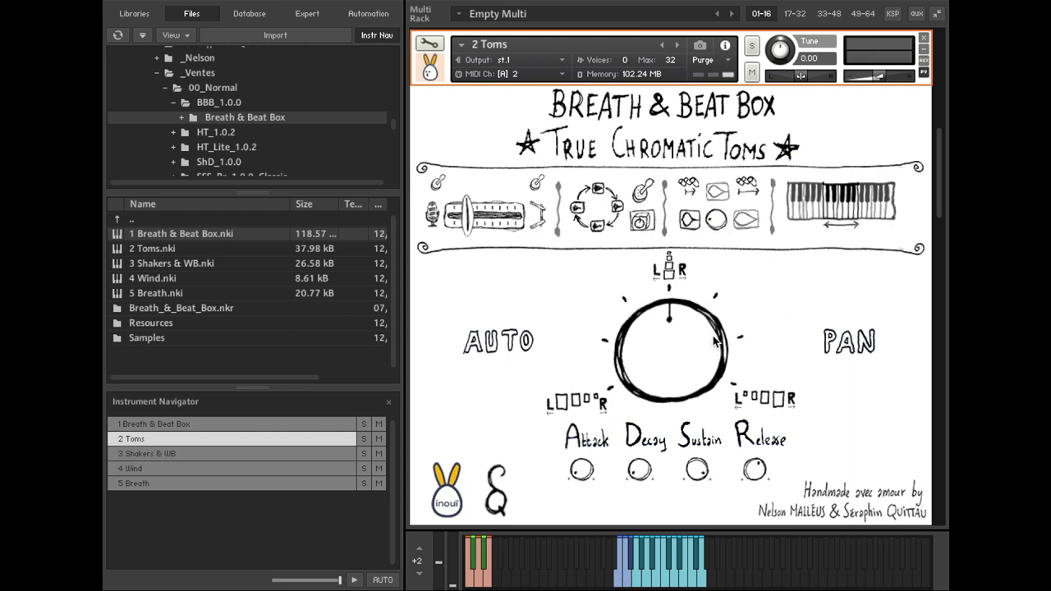
left_click(848, 199)
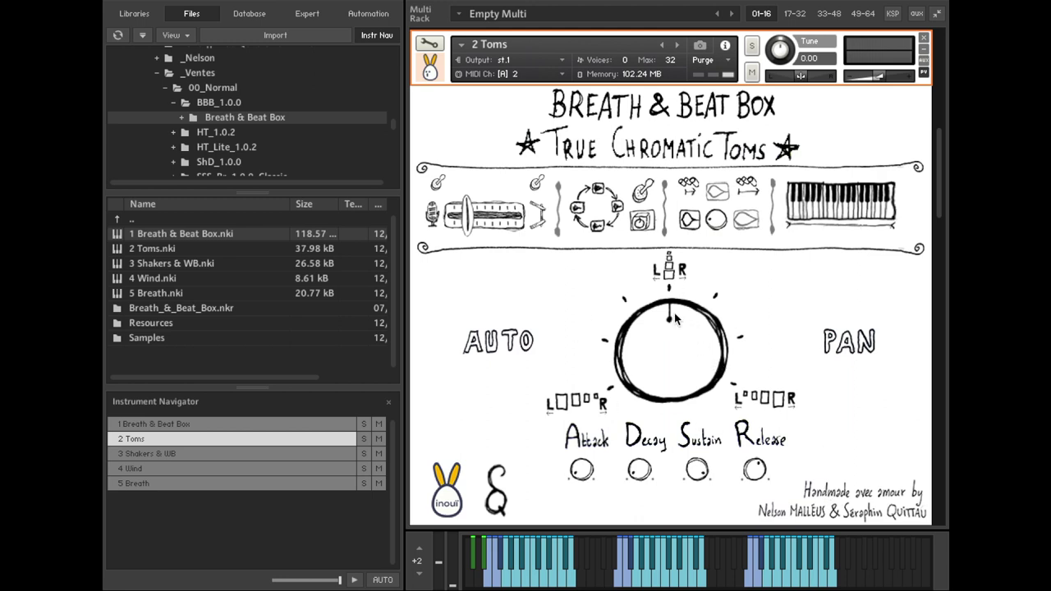
left_click_drag(675, 318, 656, 523)
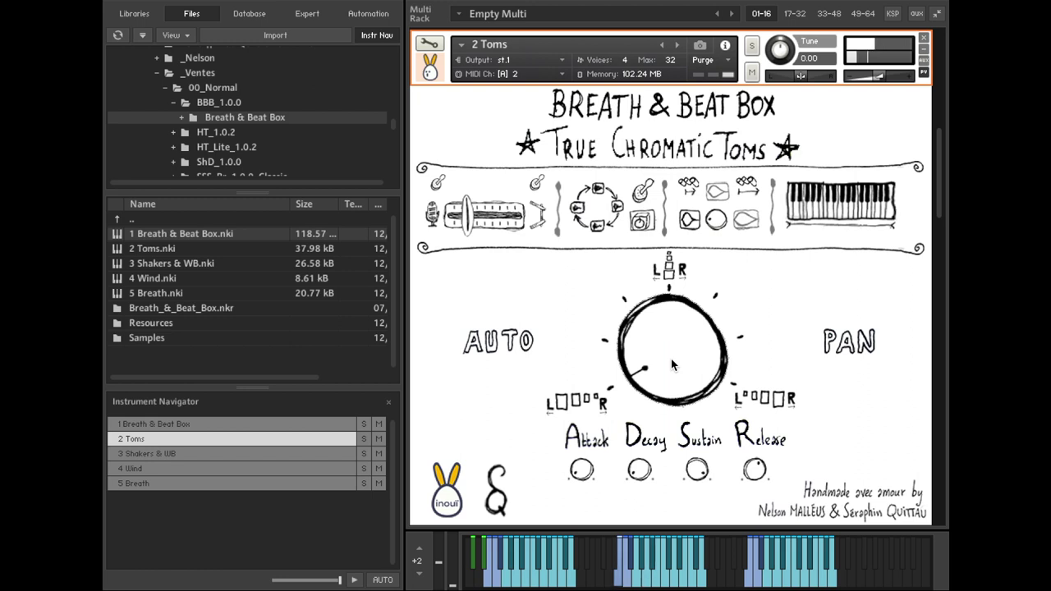
left_click_drag(672, 365, 678, 121)
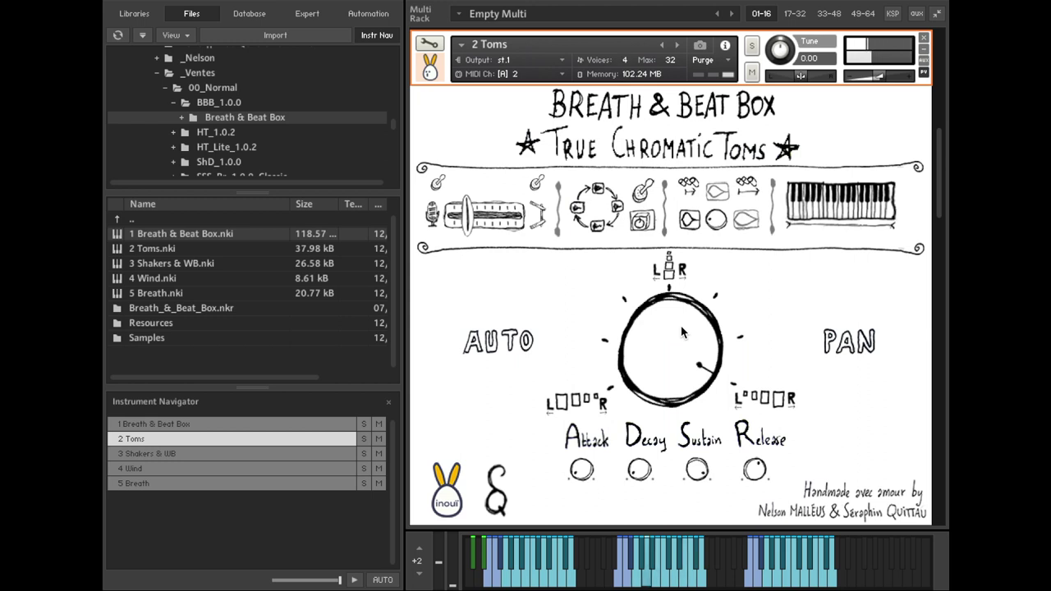
left_click_drag(682, 332, 682, 427)
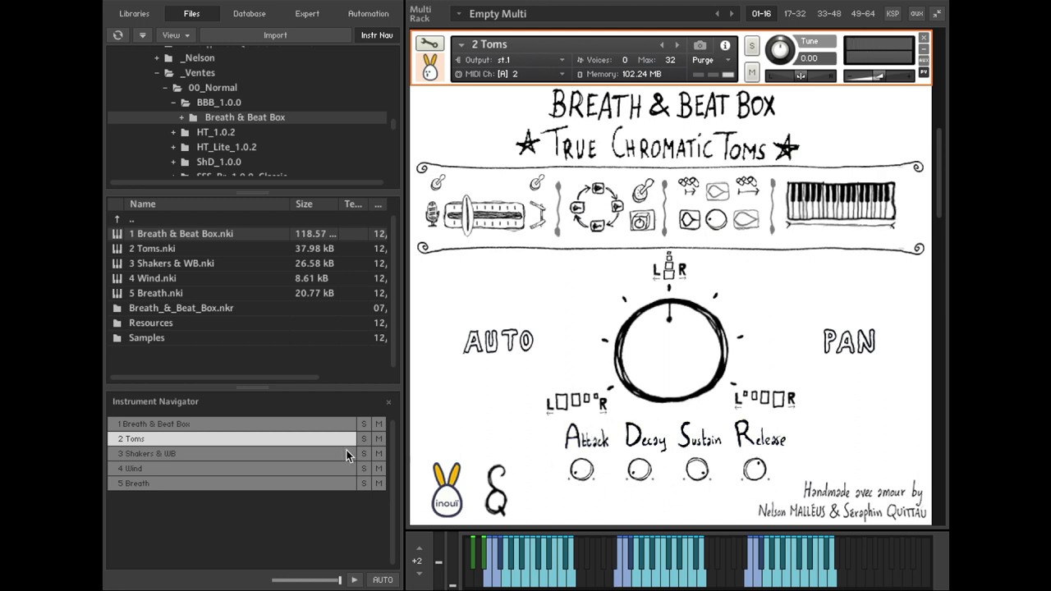
Select 3 Shakers & WB and shift its keyboard range up an octave and back down
left_click(276, 457)
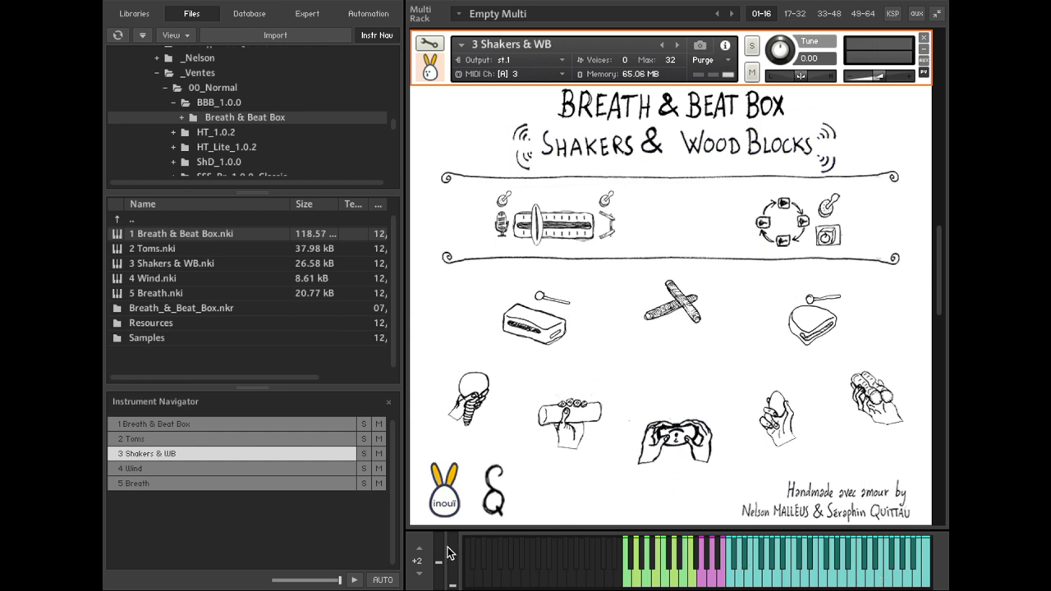
left_click(420, 548)
left_click(420, 575)
Select 4 Wind and play a keyboard key to hear a wind lip sound
left_click(206, 468)
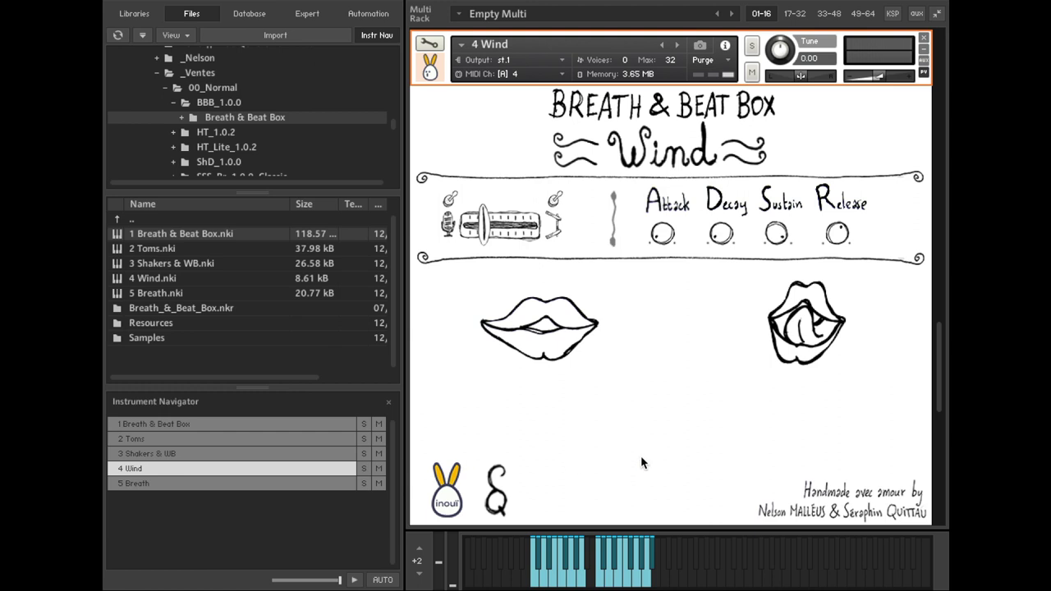
left_click(550, 574)
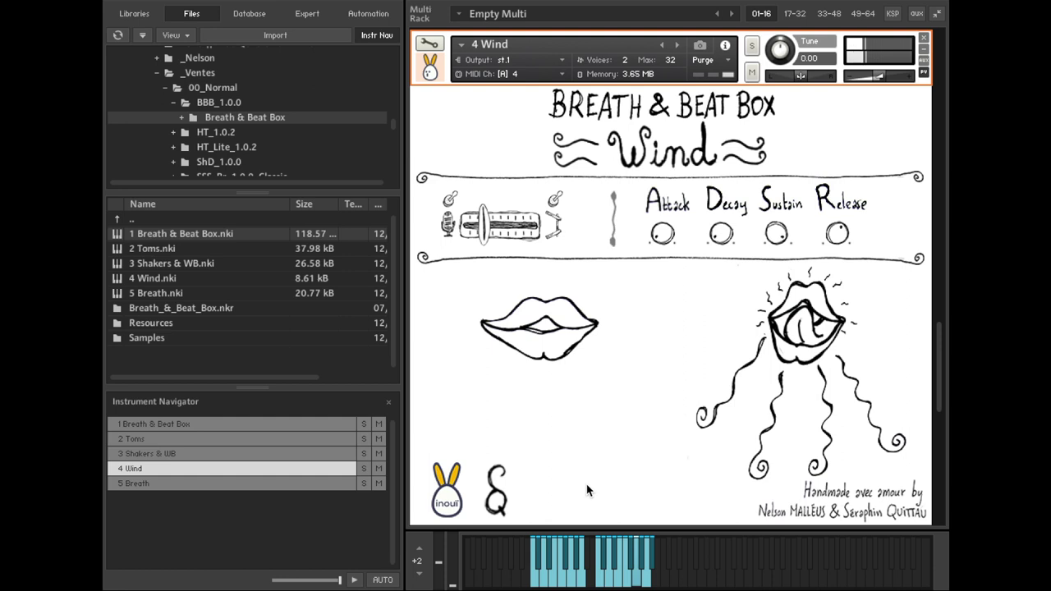
Select 5 Breath in the Instrument Navigator to show its Breath page
left_click(302, 485)
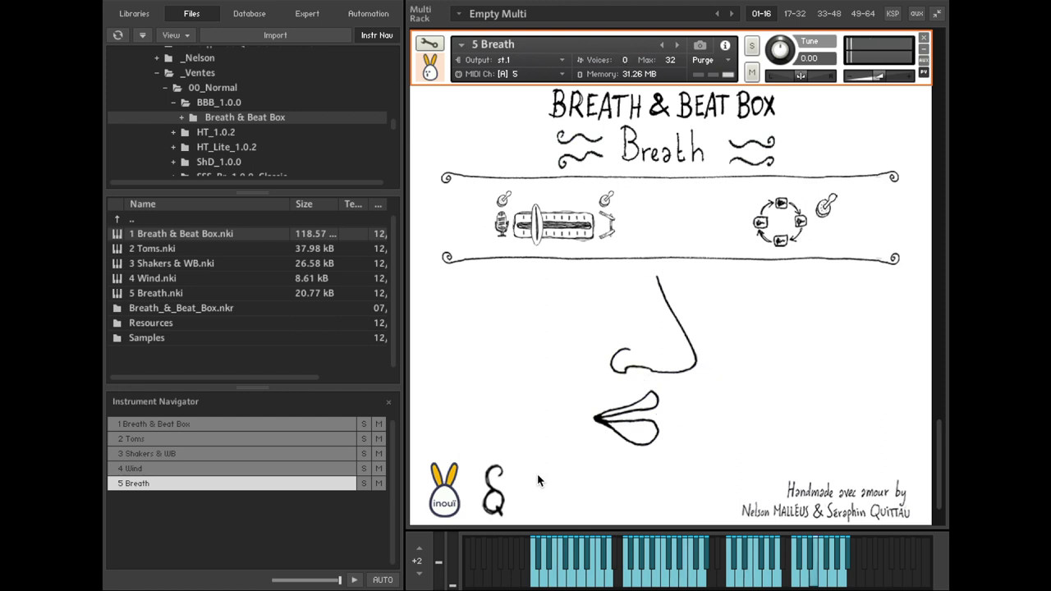
Select 1 Breath & Beat Box and bring back its full drum kit page
left_click(273, 424)
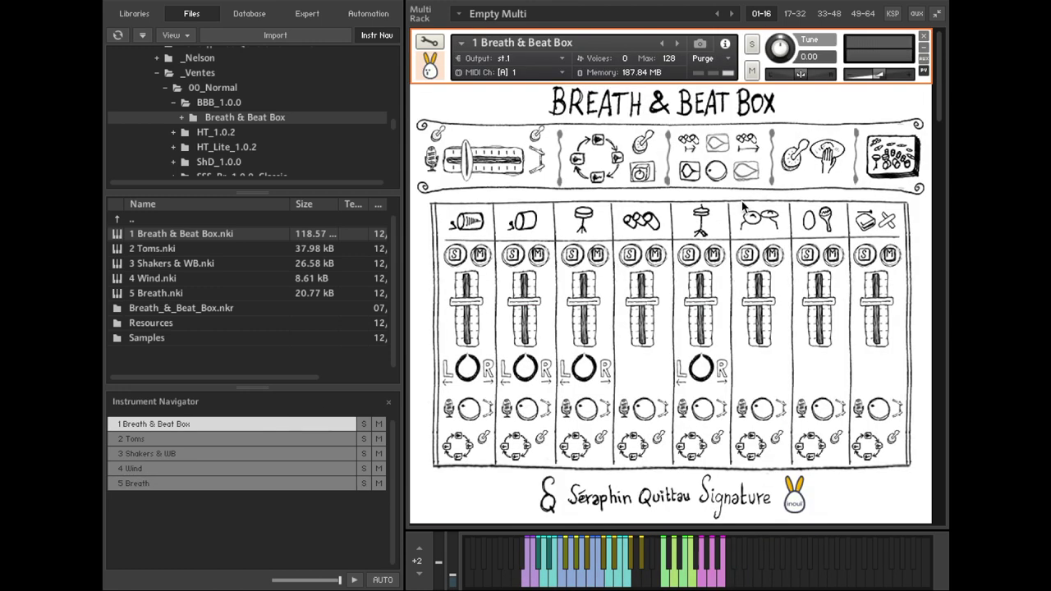
left_click(886, 156)
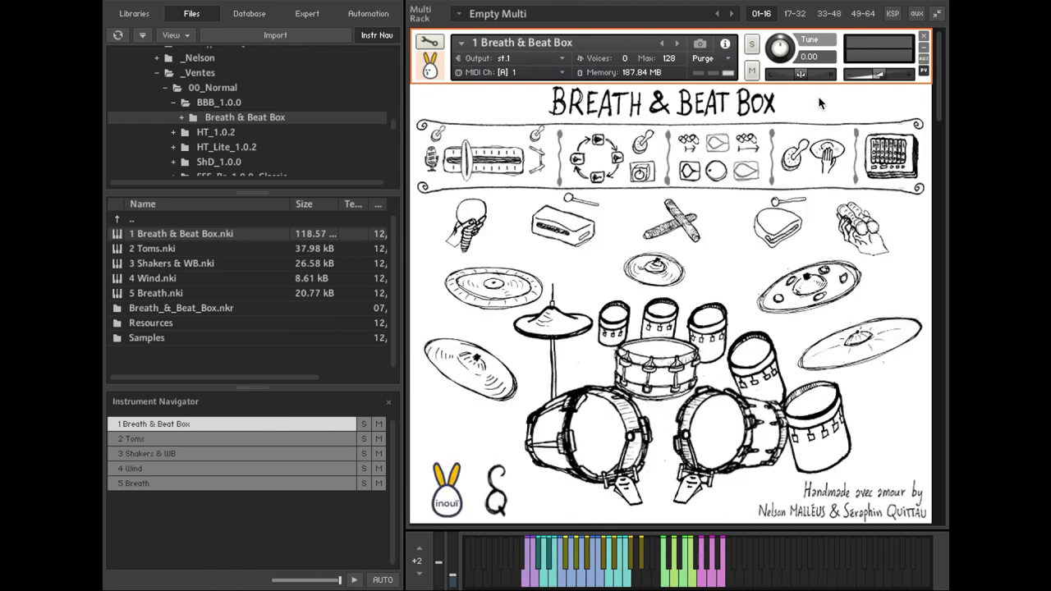